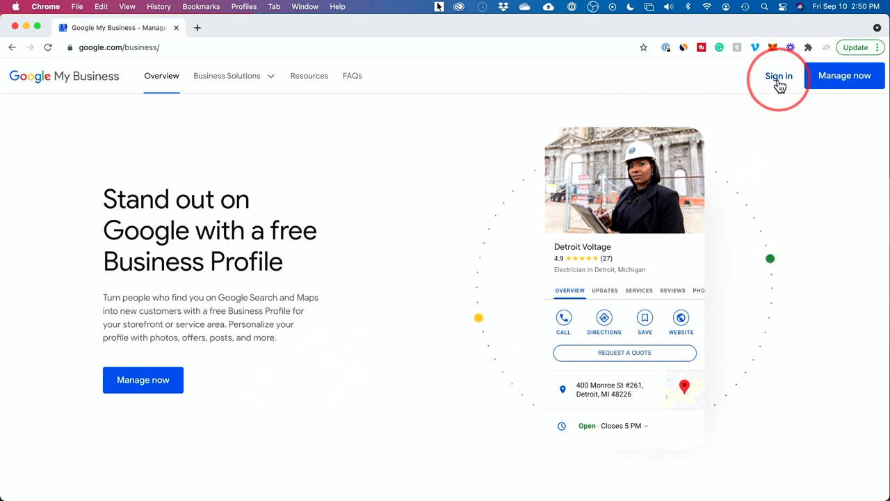
Start signing in to Google My Business and open account creation for managing a business, using a new Gmail address.
click(779, 78)
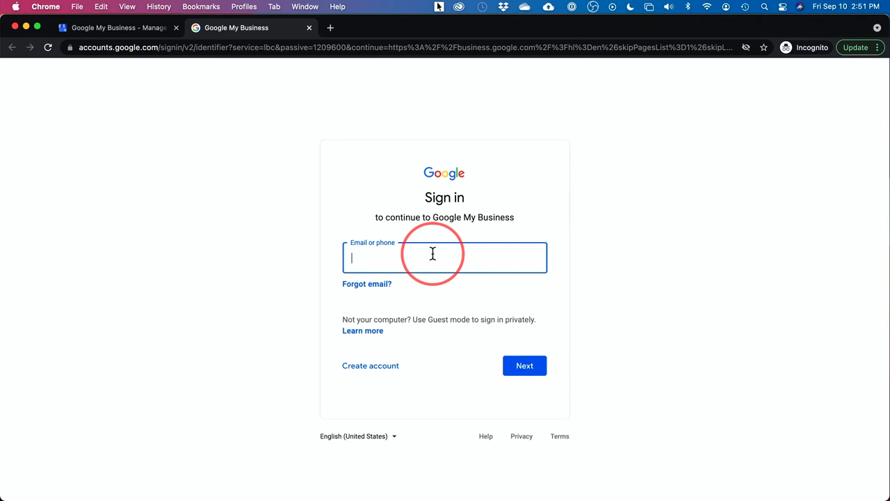
click(361, 371)
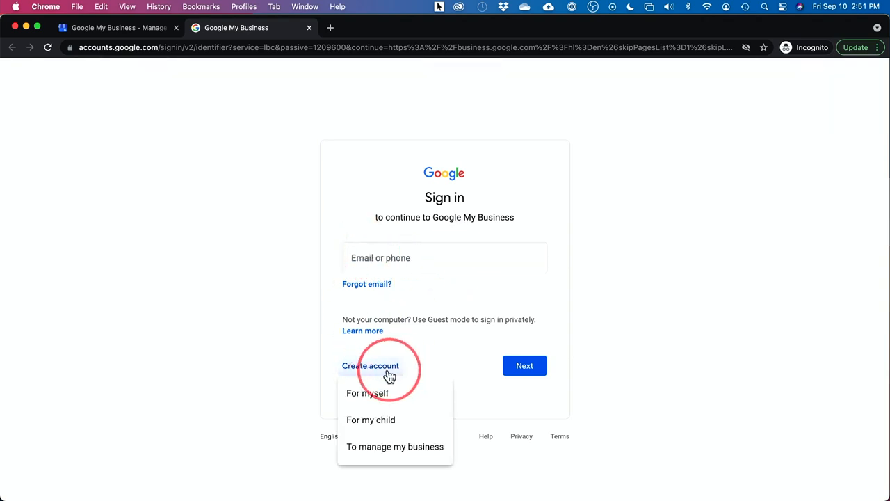
click(383, 453)
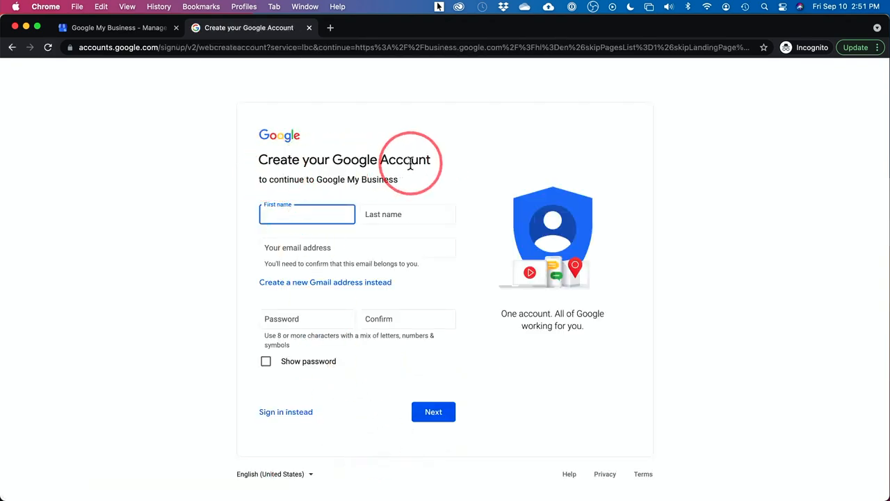
click(322, 183)
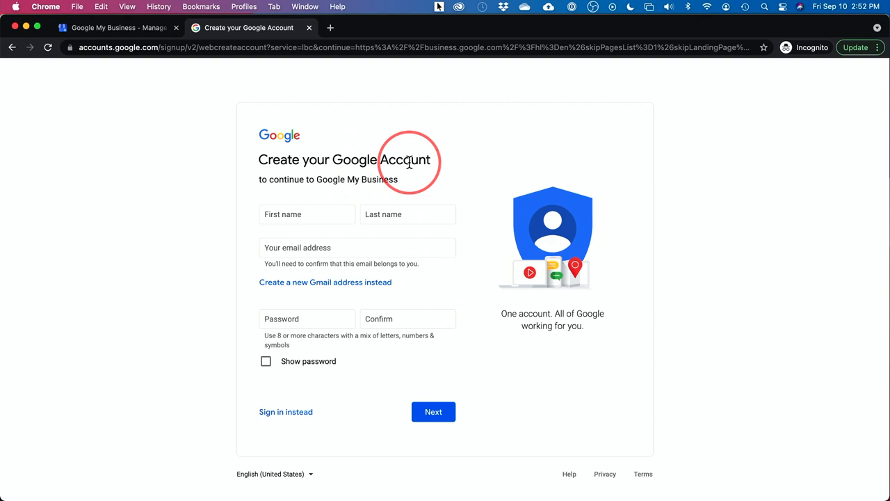
click(293, 282)
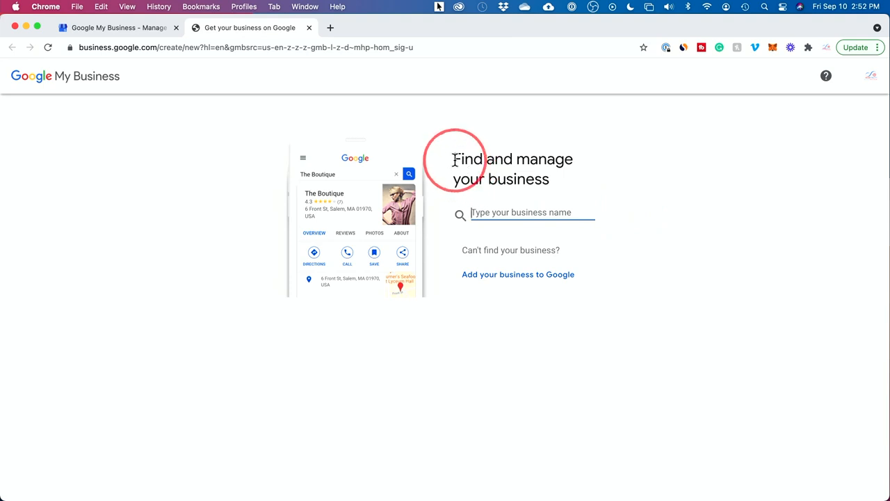
Search for the existing business "new slate films" and clear the search text again.
drag(454, 160, 481, 161)
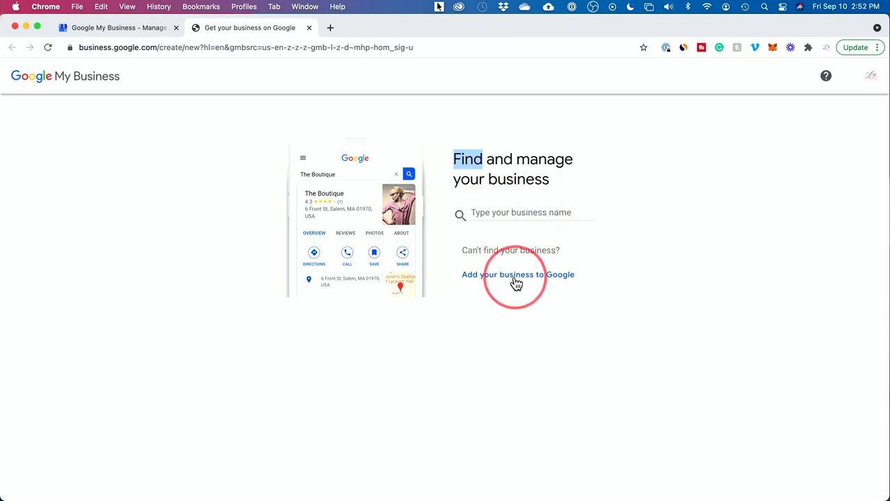
click(487, 213)
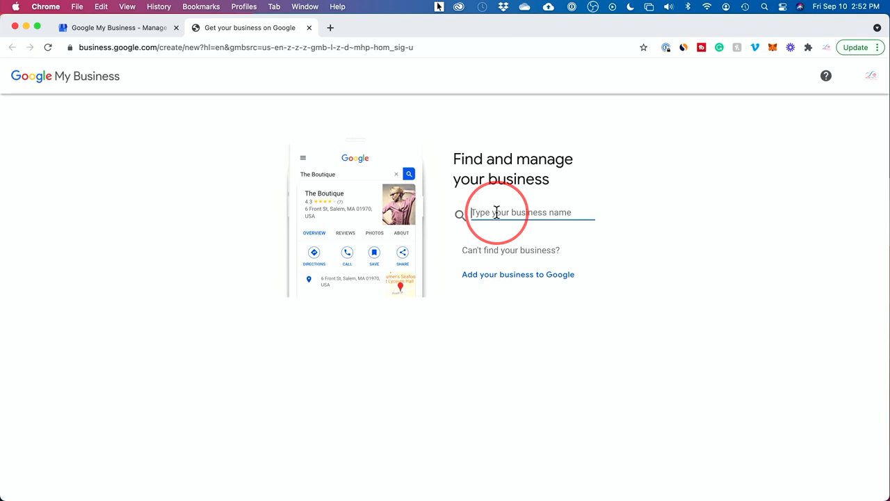
text(new slate films)
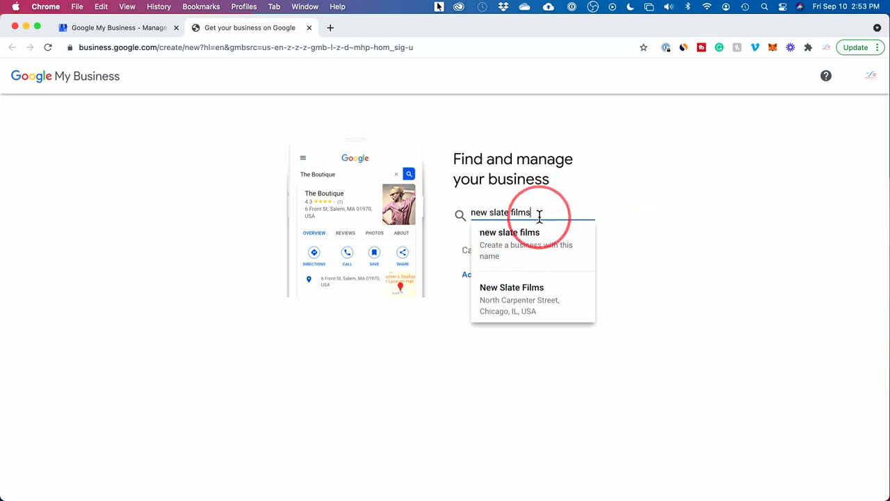
key(super+a)
key(BackSpace)
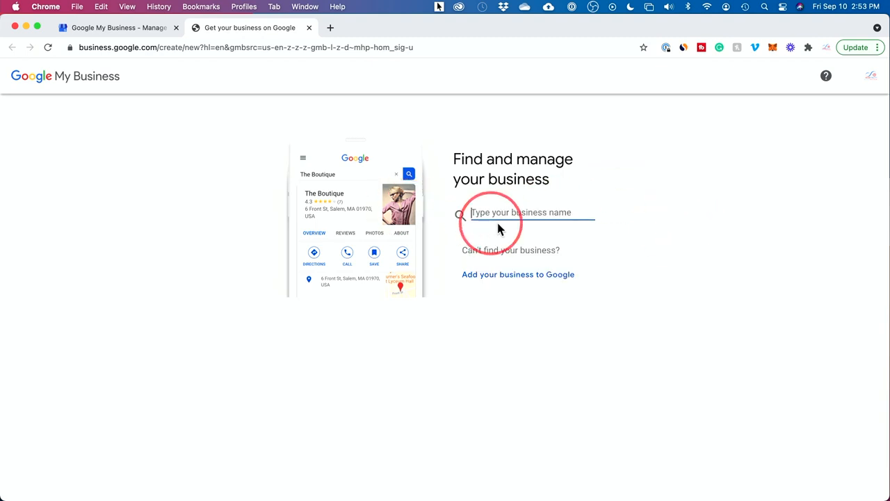
Start a new business profile for "howfinity" and capitalize its business name as "Howfinity".
text(howfinity)
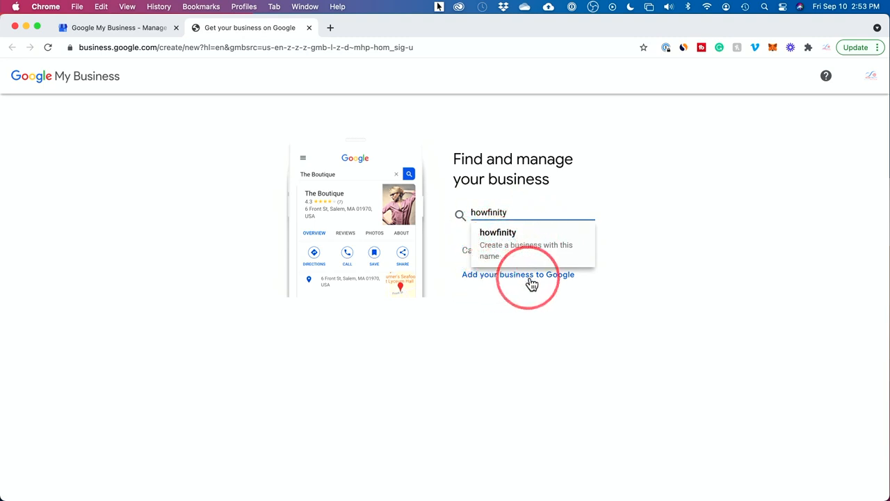
click(498, 244)
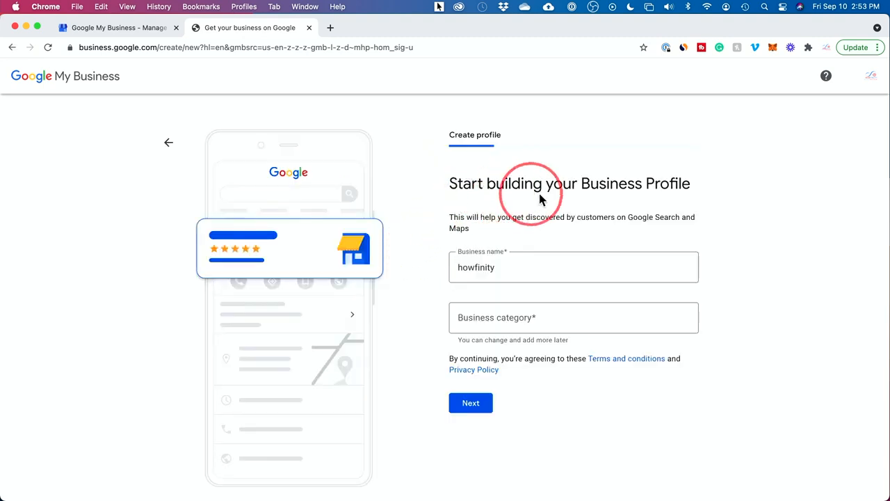
drag(495, 267, 426, 269)
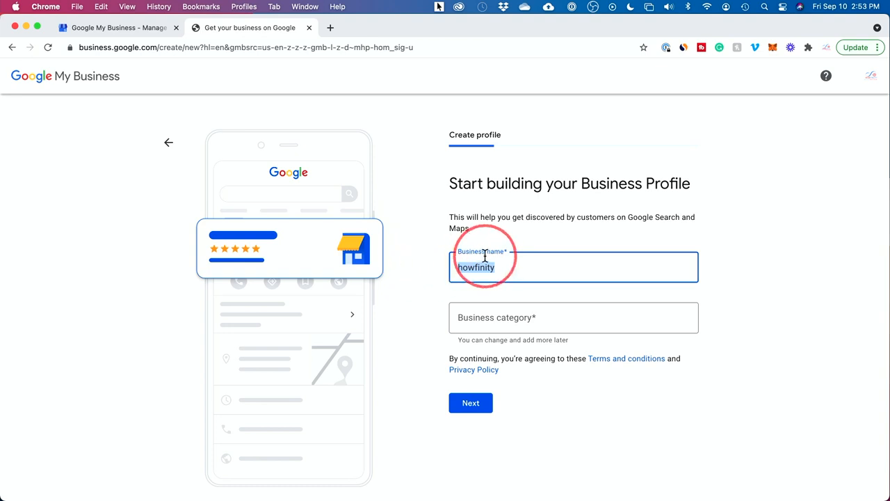
click(462, 268)
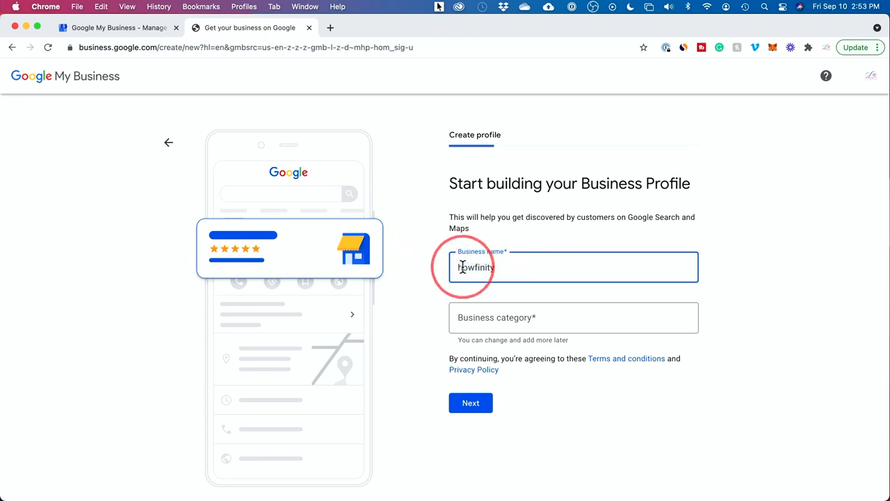
key(BackSpace)
text(H)
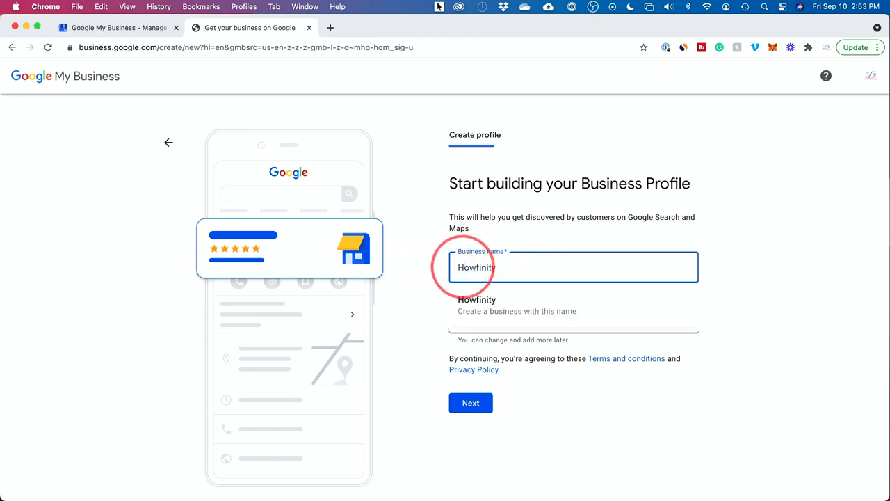
click(481, 307)
Set the business category to Marketing consultant and continue to the location question.
click(538, 319)
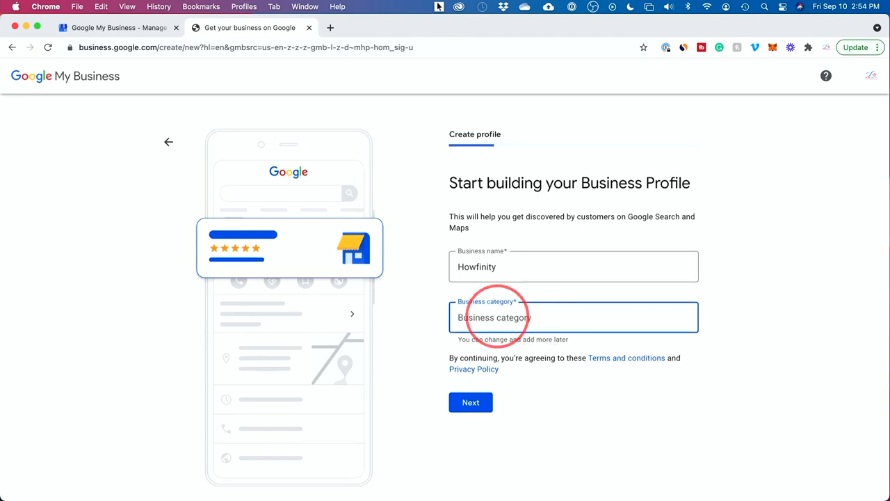
text(marketing a)
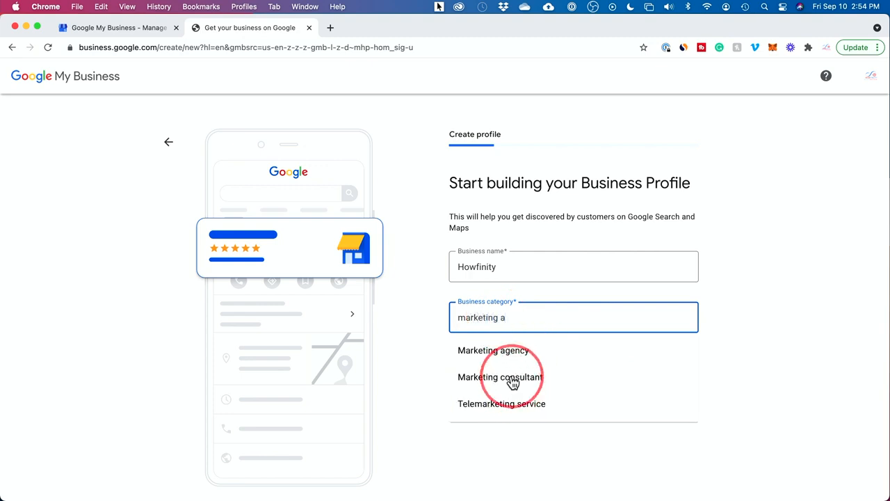
click(512, 381)
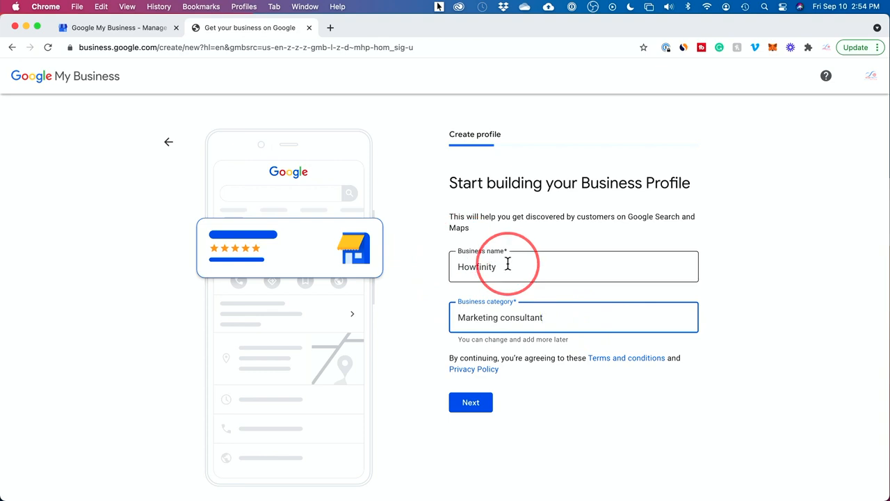
click(470, 401)
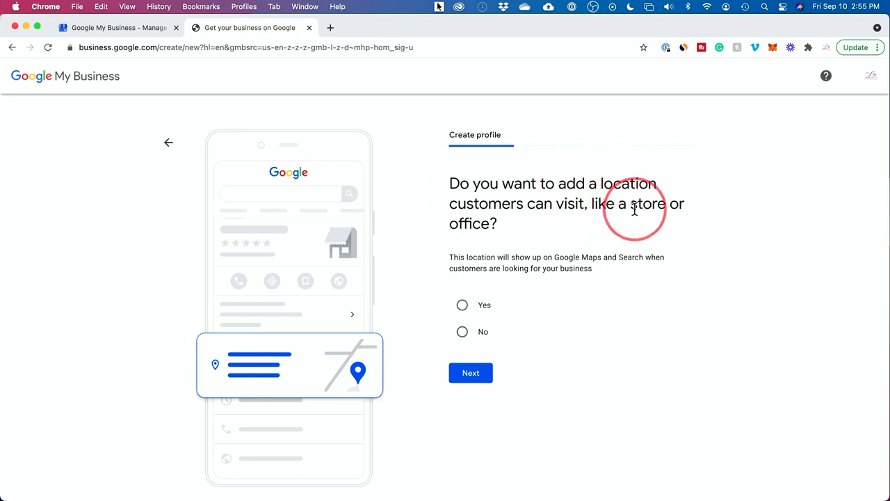
Answer No to adding a location customers can visit, and add Chicago, IL, USA as the service area.
click(463, 306)
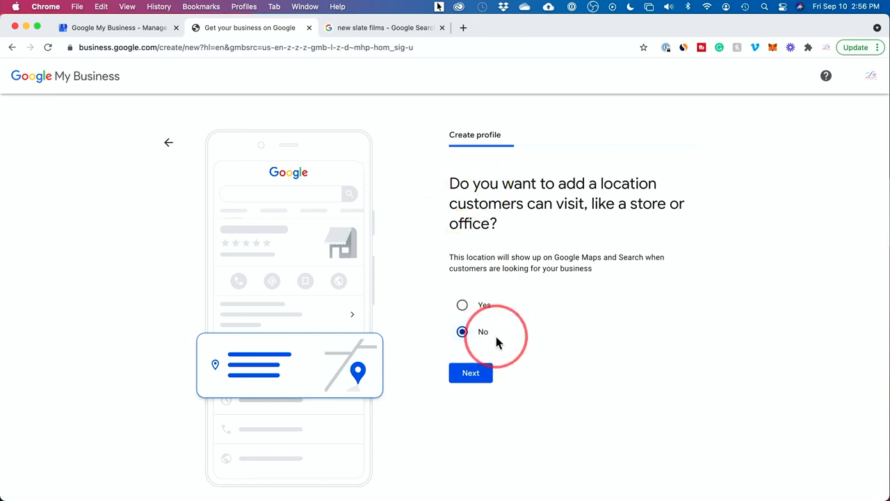
click(471, 377)
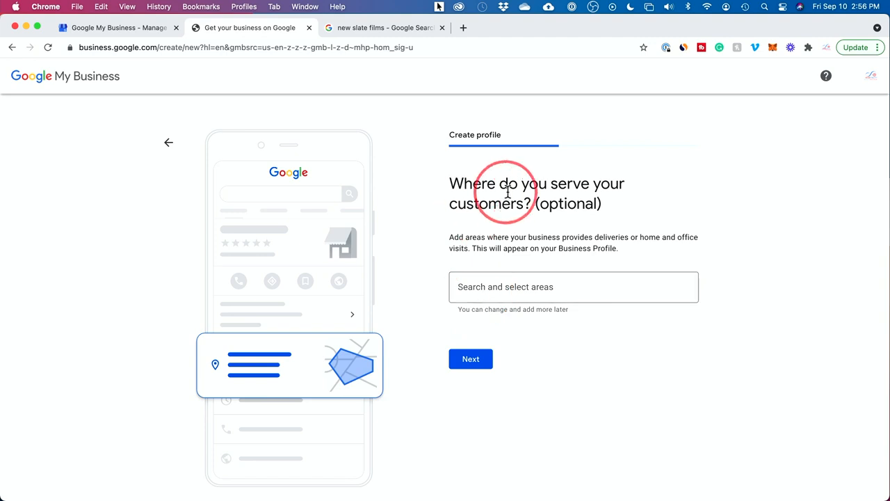
click(482, 288)
text(chicago)
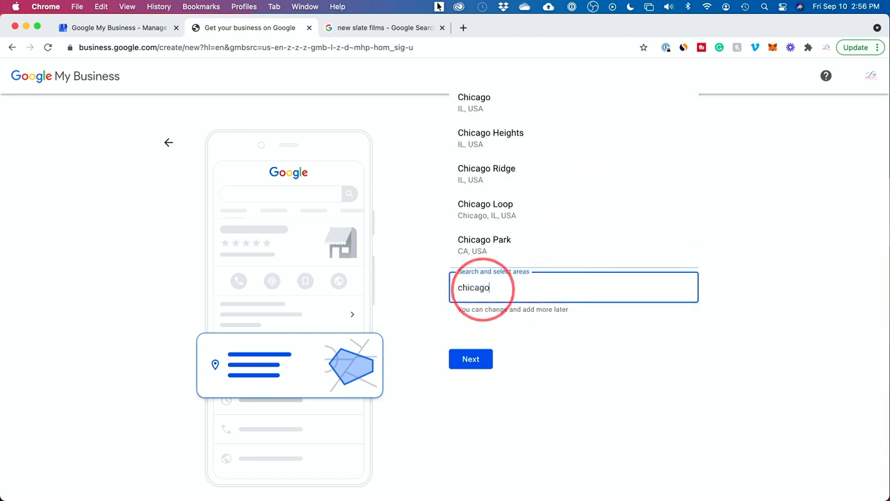
click(480, 104)
click(532, 294)
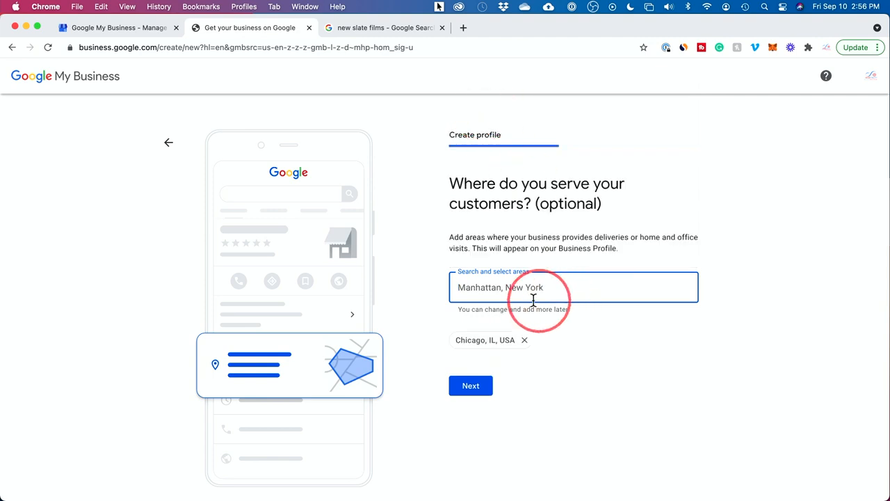
click(562, 290)
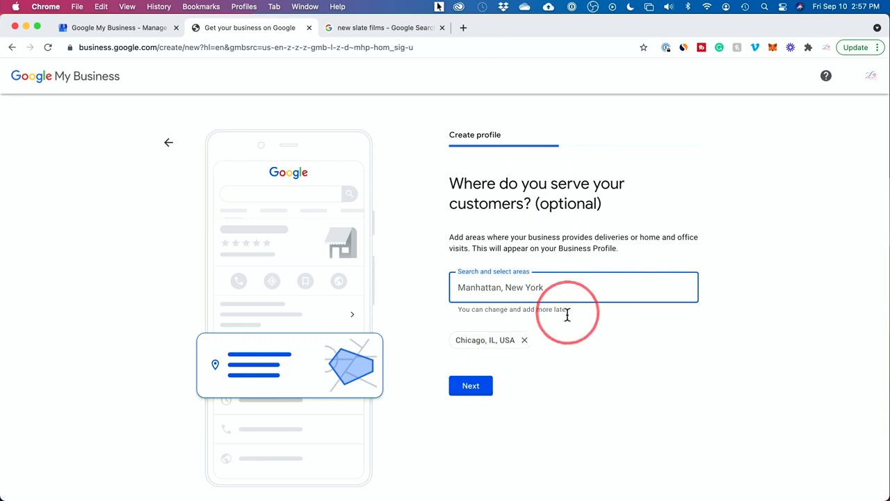
click(473, 387)
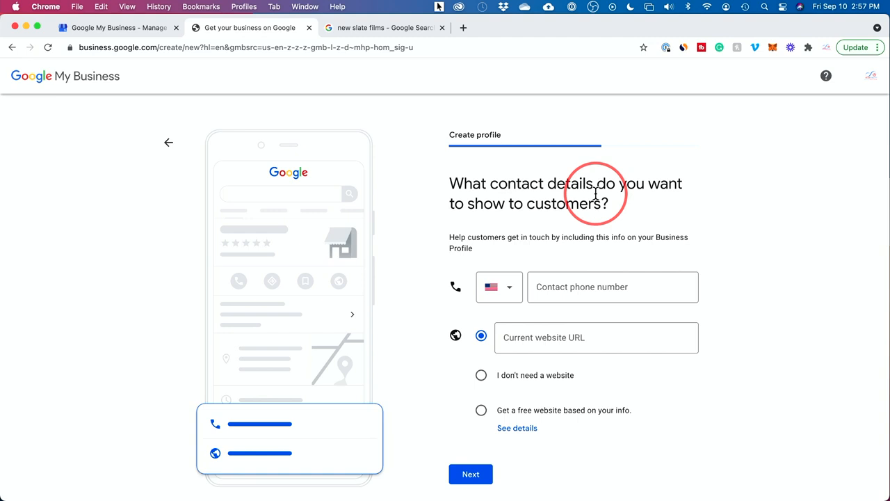
click(563, 341)
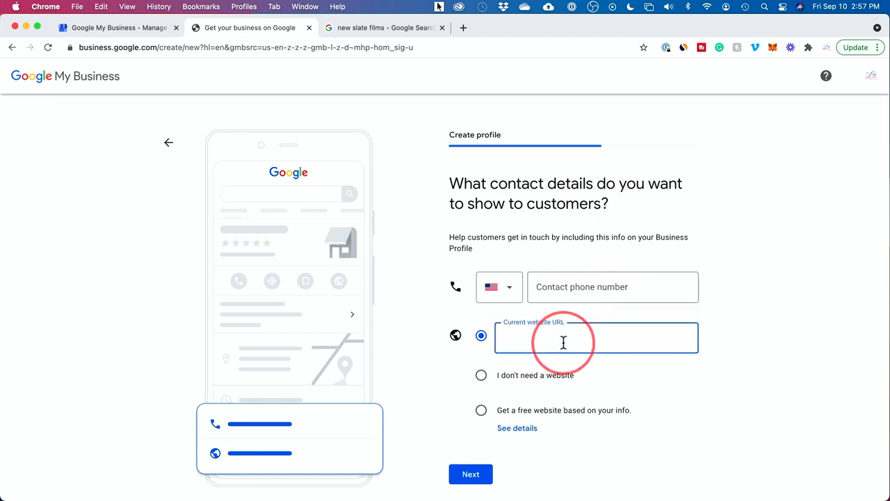
text(https://howfinity.com)
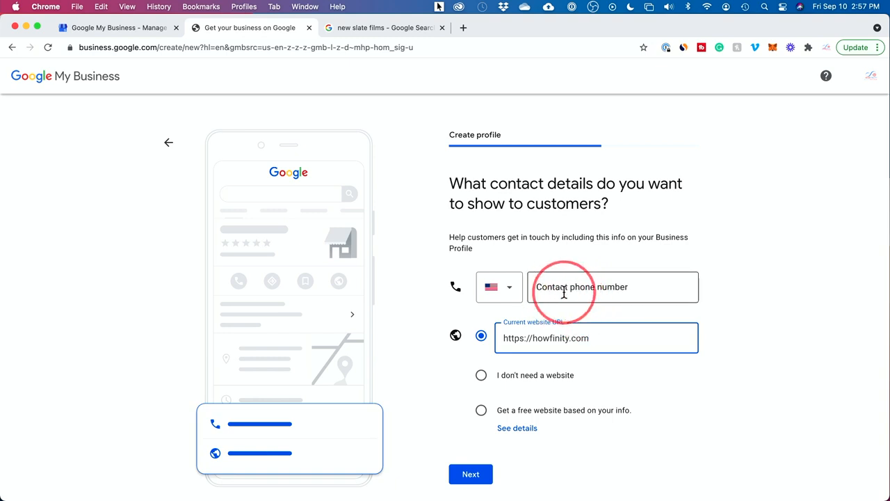
key(Return)
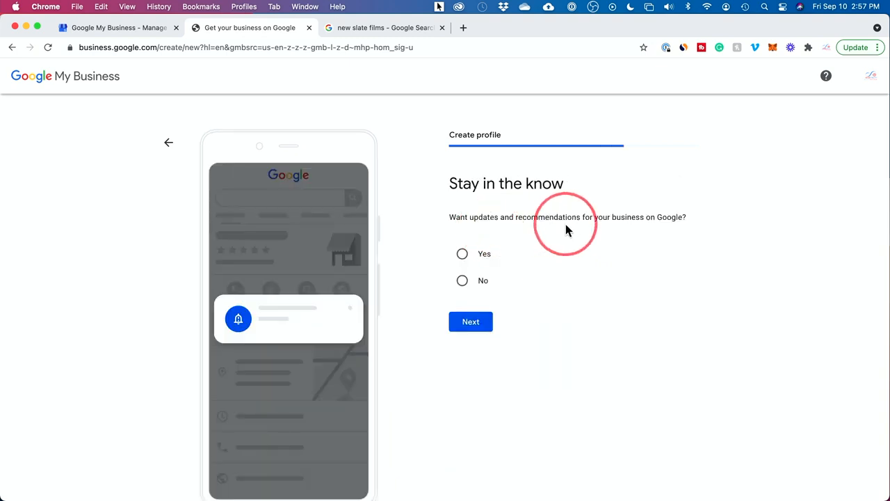
click(474, 288)
click(476, 333)
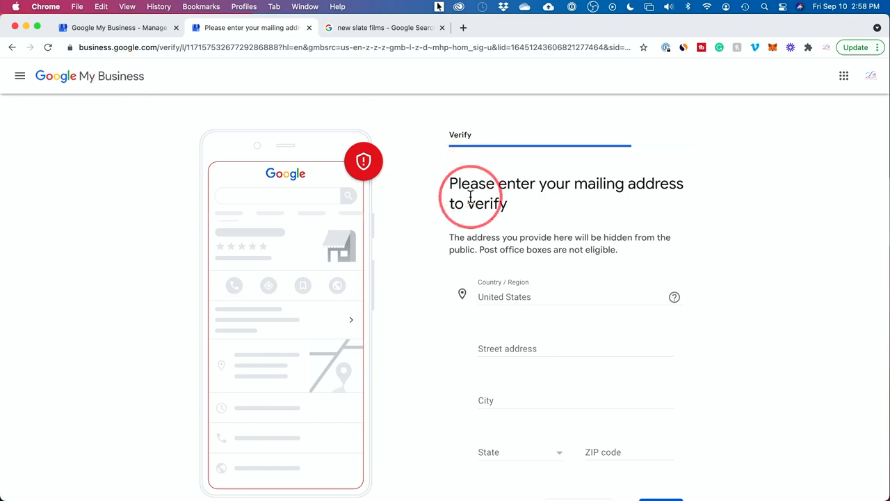
Review the mailing address request and postpone the business verification until another time.
drag(576, 184, 693, 190)
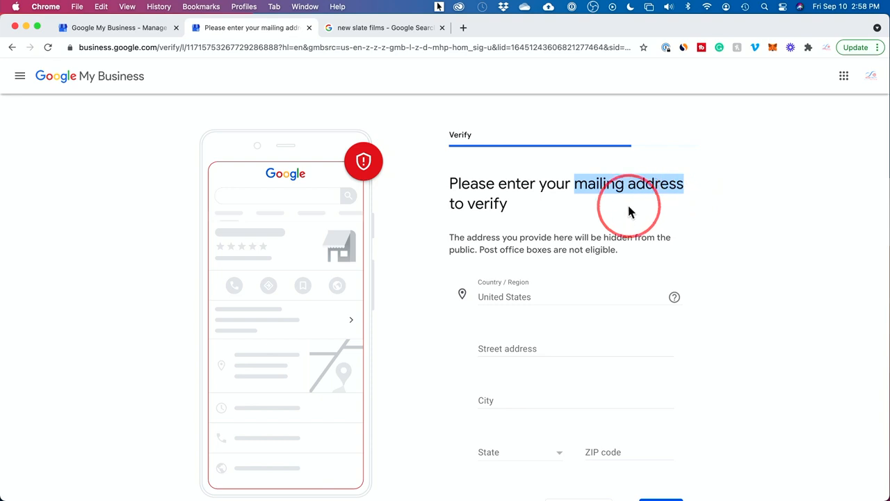
scroll(629, 212, down, 1)
drag(446, 201, 477, 213)
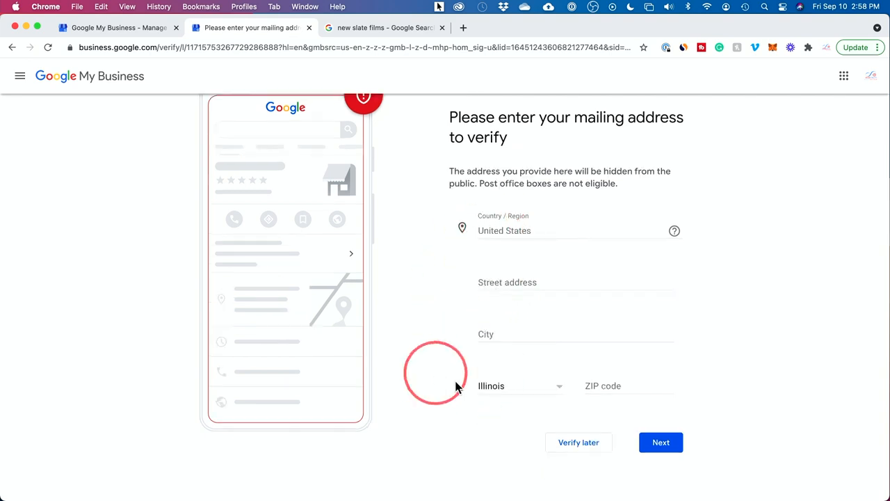
click(585, 449)
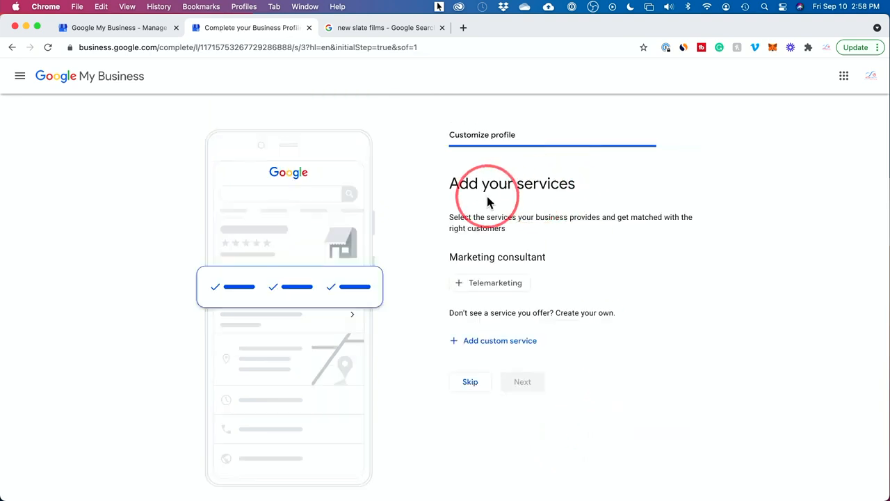
Leave Telemarketing unselected and add digital marketing, social media marketing and digital advertising as custom services, continuing to the business hours.
click(464, 290)
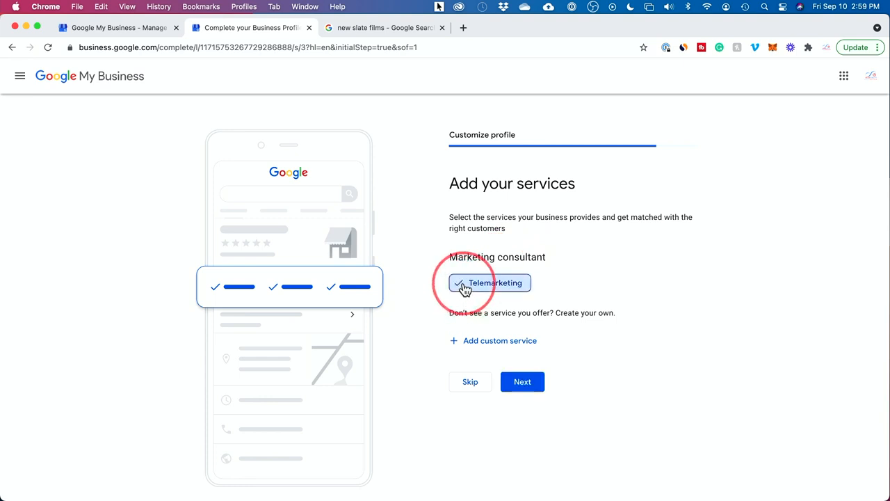
click(465, 289)
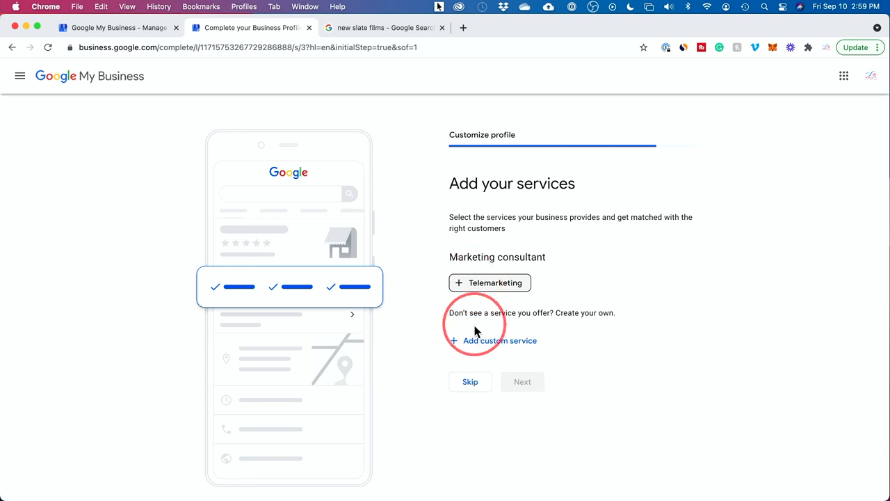
click(500, 341)
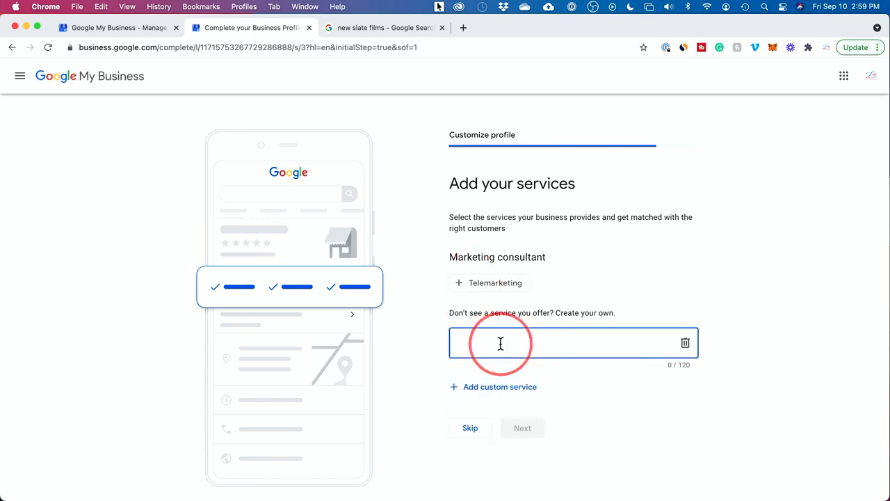
text(digital marketing)
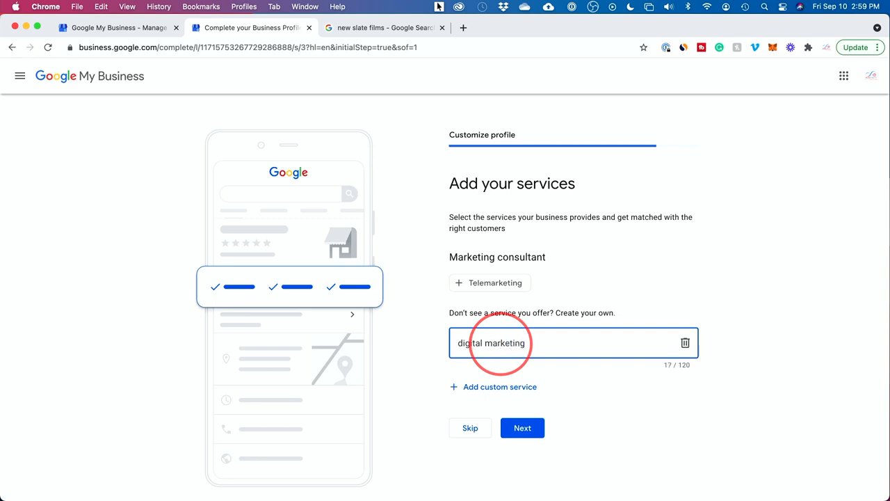
click(526, 378)
text(social media marketing)
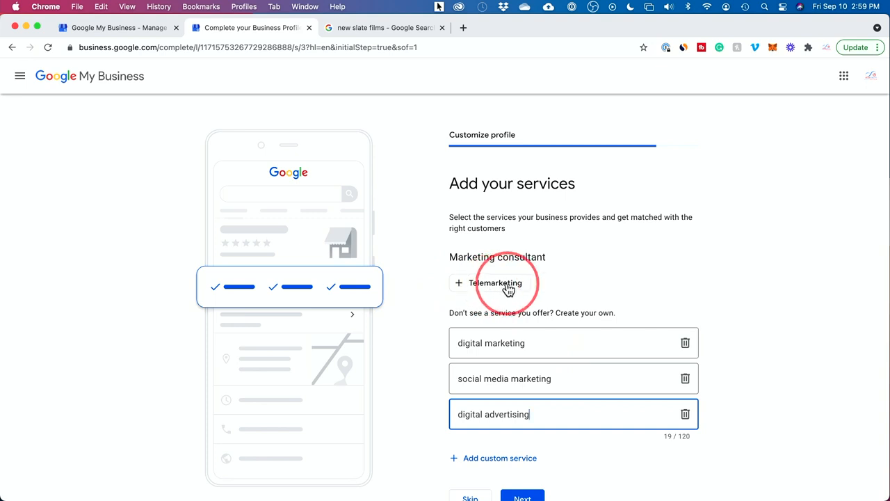
scroll(543, 274, down, 1)
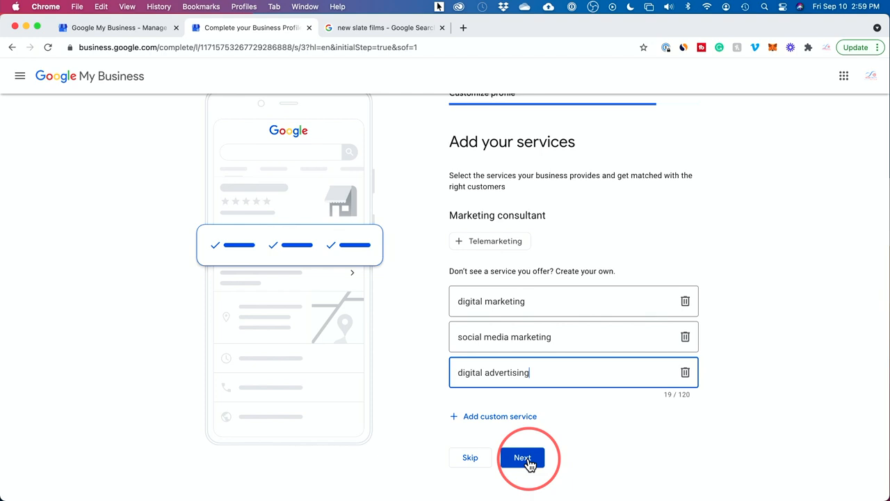
click(527, 461)
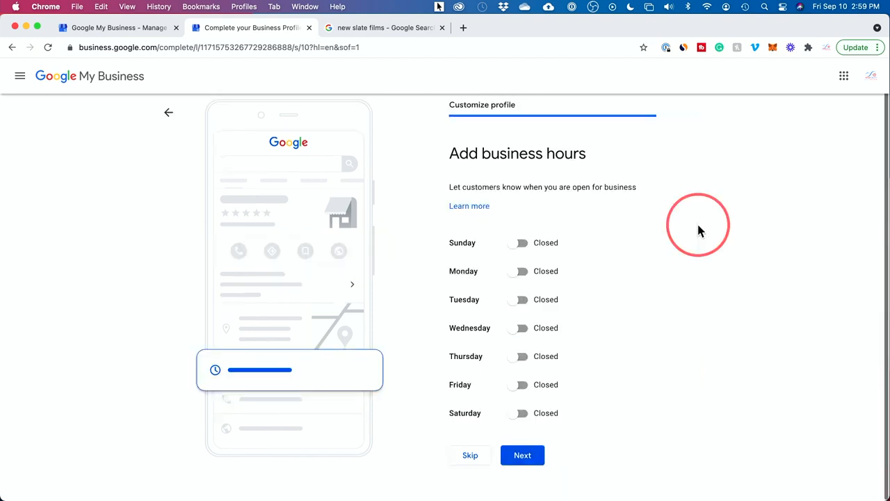
Set the business hours to 9:00 AM–5:00 PM for Monday through Friday and continue to the messaging options.
click(523, 243)
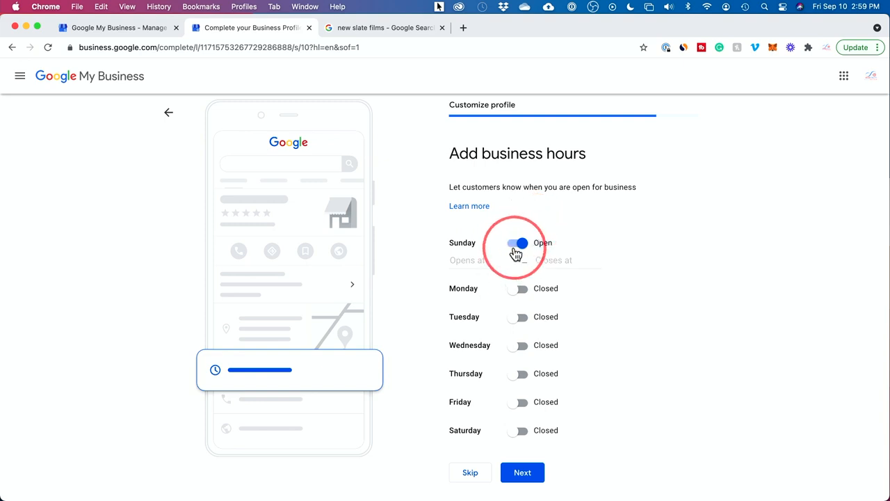
click(520, 290)
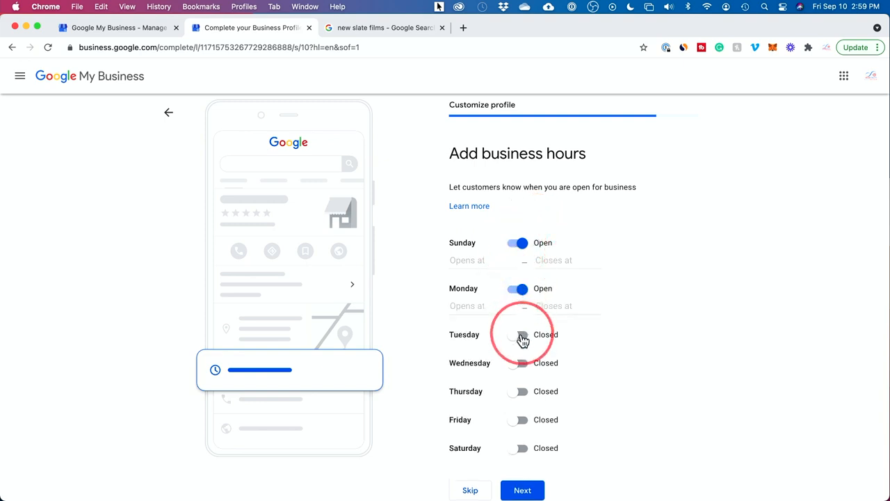
click(522, 335)
click(521, 381)
click(521, 426)
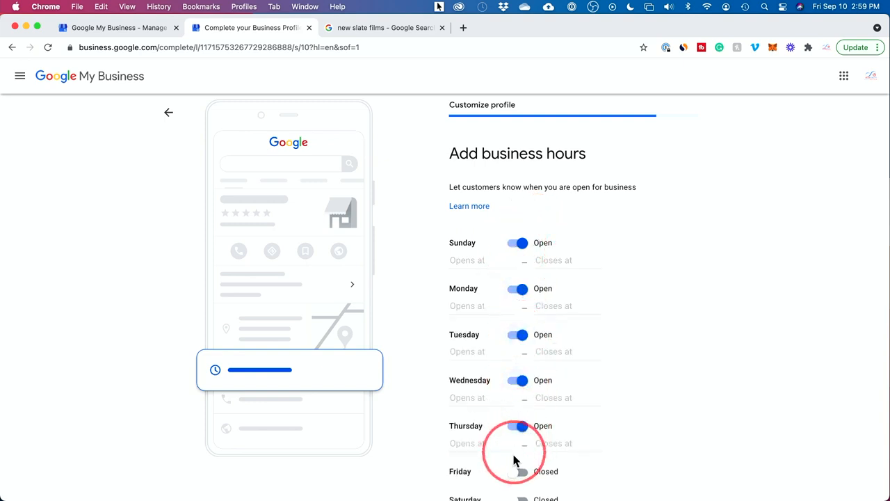
click(522, 472)
scroll(726, 343, down, 3)
click(516, 458)
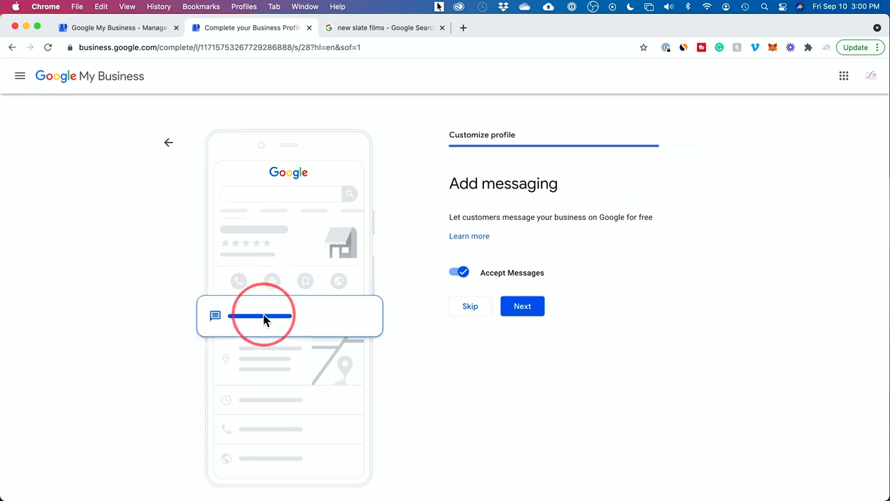
Turn off Accept Messages and enter the business description "Howfinity is a how-to video platform and marketing consulting agency.".
click(459, 273)
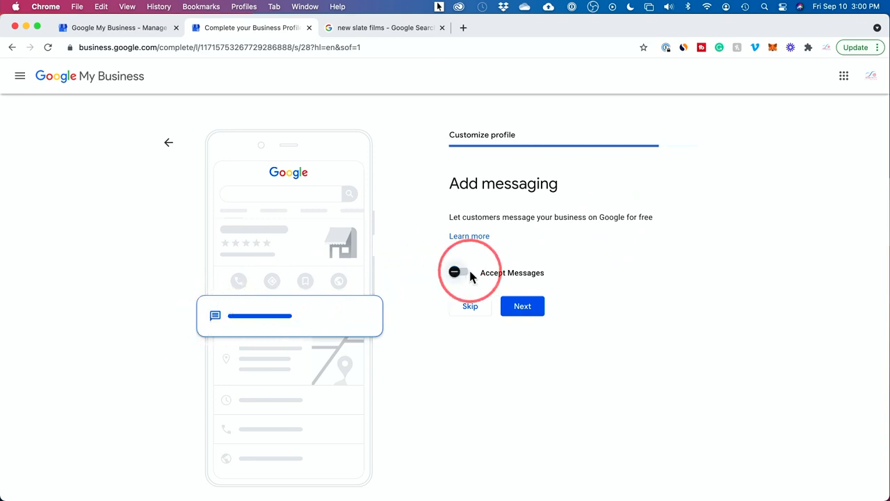
click(531, 309)
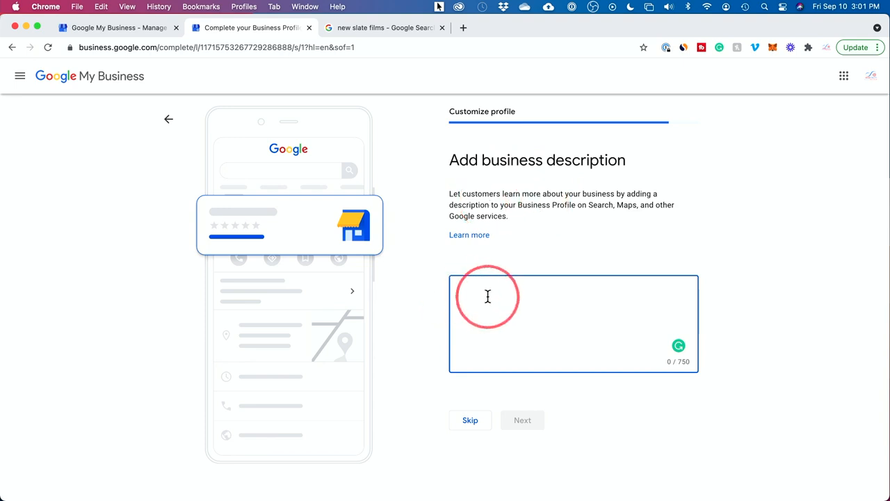
text(Howfinity is a how-to video platform and marketing consulting agency.)
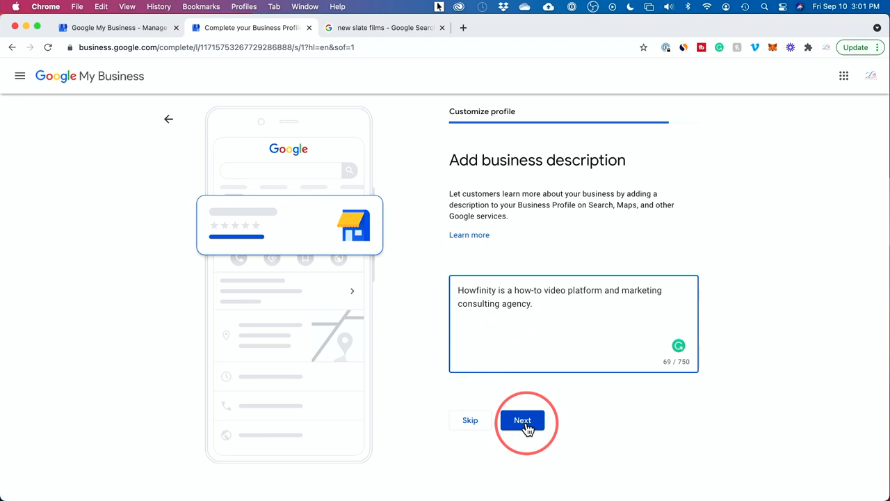
click(524, 421)
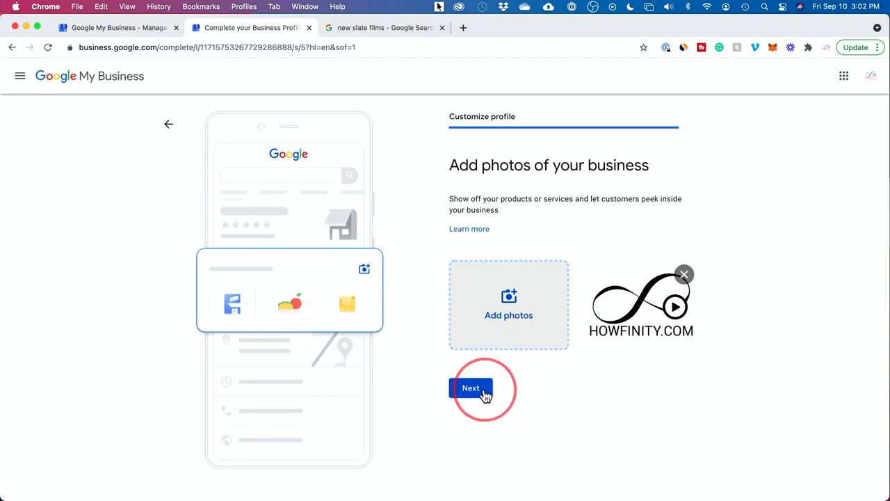
Continue with the HOWFINITY.COM logo image as a business photo and finish the profile setup without claiming the $100 advertising credit.
click(473, 389)
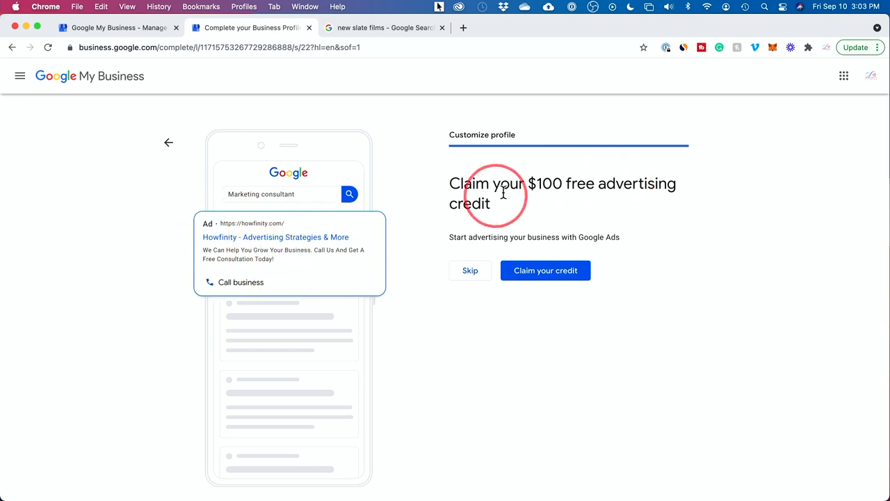
drag(537, 183, 563, 185)
click(563, 184)
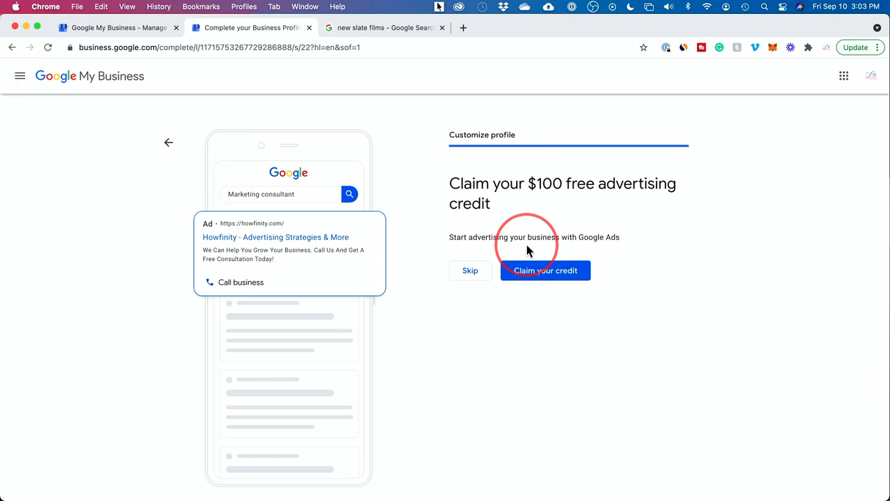
click(461, 276)
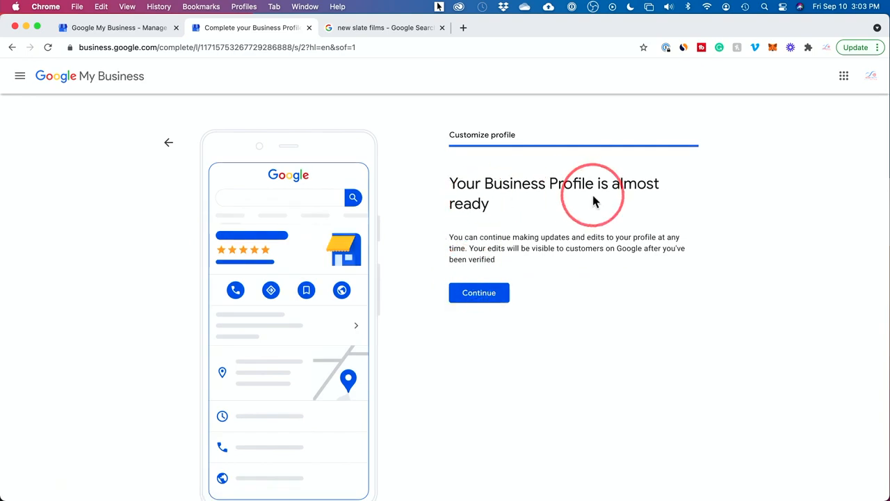
click(480, 298)
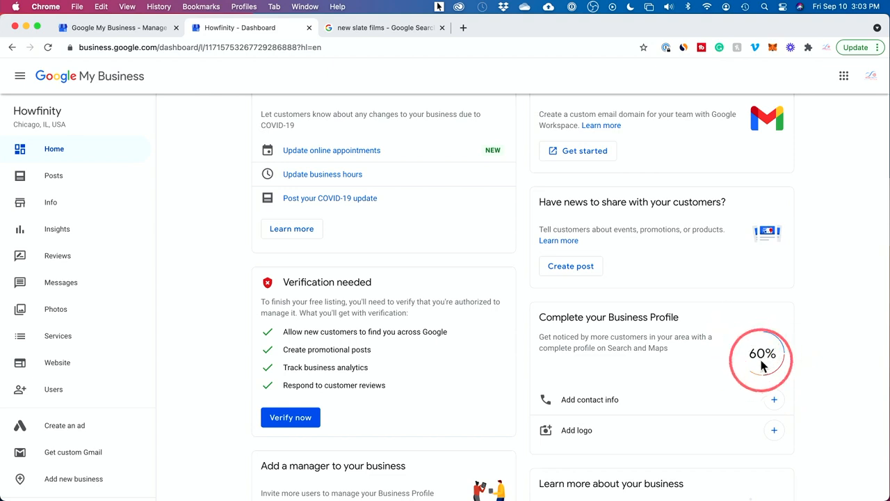
View the phone number form for adding contact info and cancel it without entering a number.
click(590, 400)
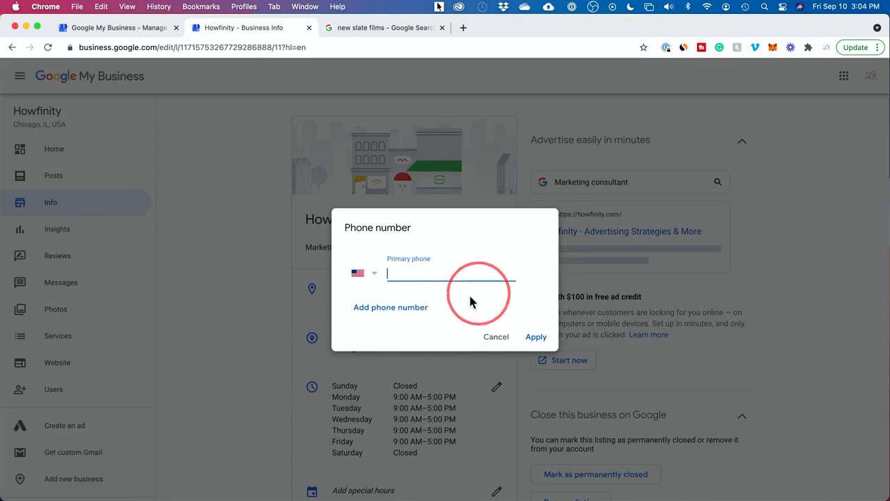
click(499, 338)
Upload youtube-HOWFINITYCOMWHITE.jpg from the Logo folder and set it as the business profile's logo.
click(575, 432)
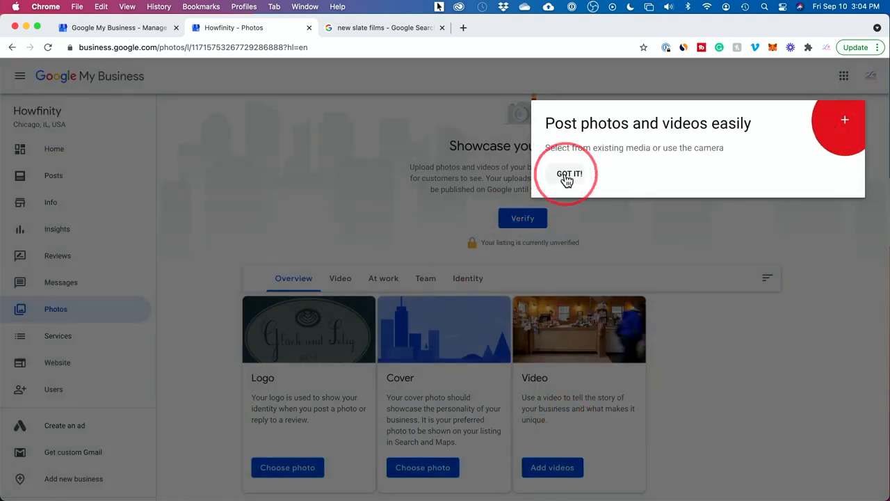
click(567, 178)
scroll(422, 250, down, 2)
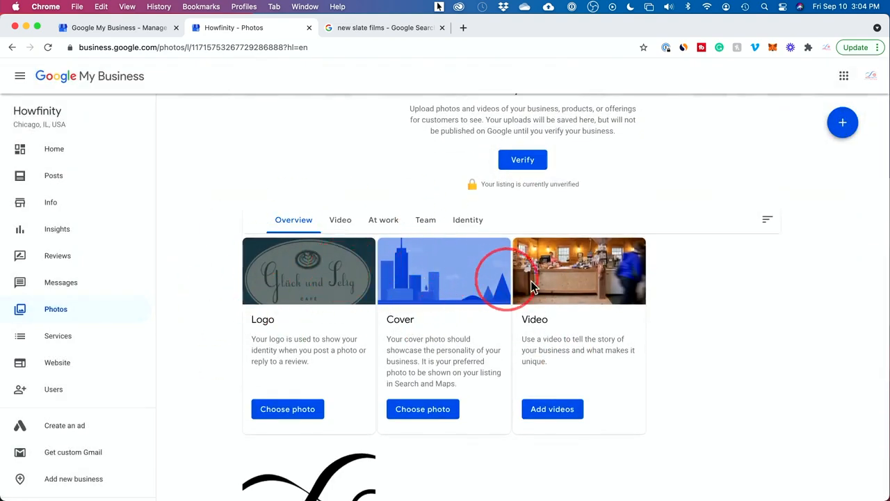
scroll(567, 308, down, 2)
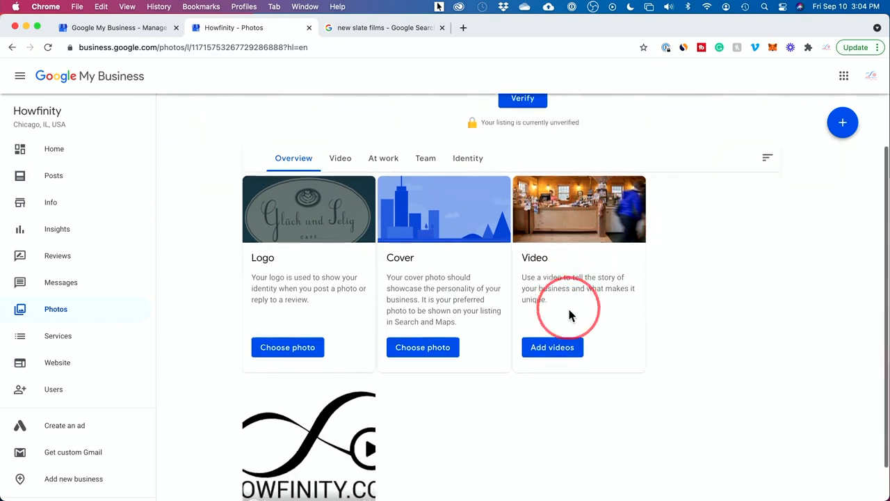
scroll(628, 222, up, 2)
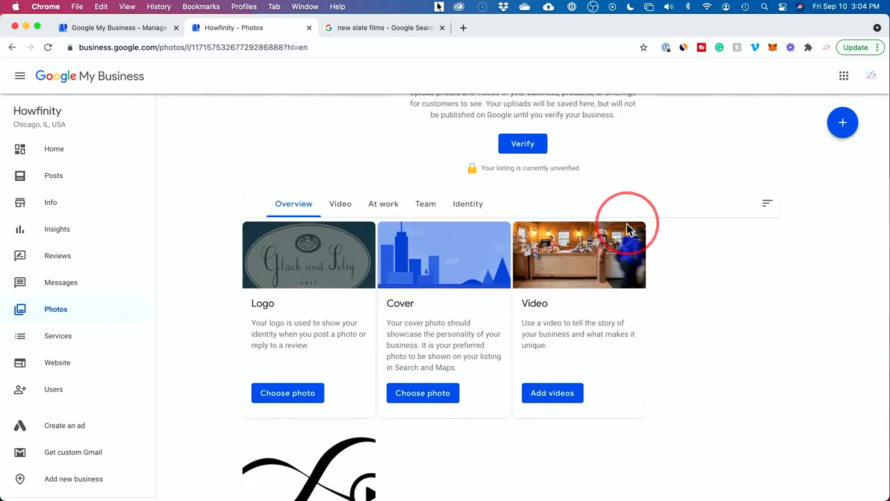
click(303, 356)
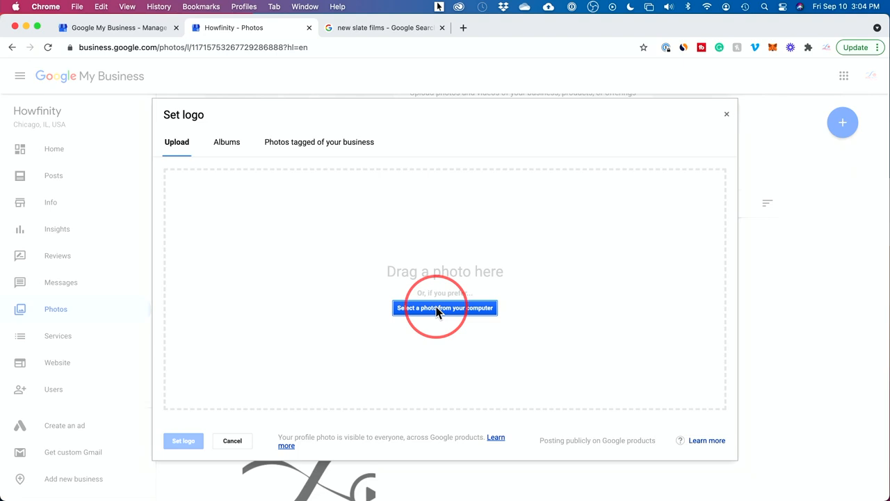
click(437, 308)
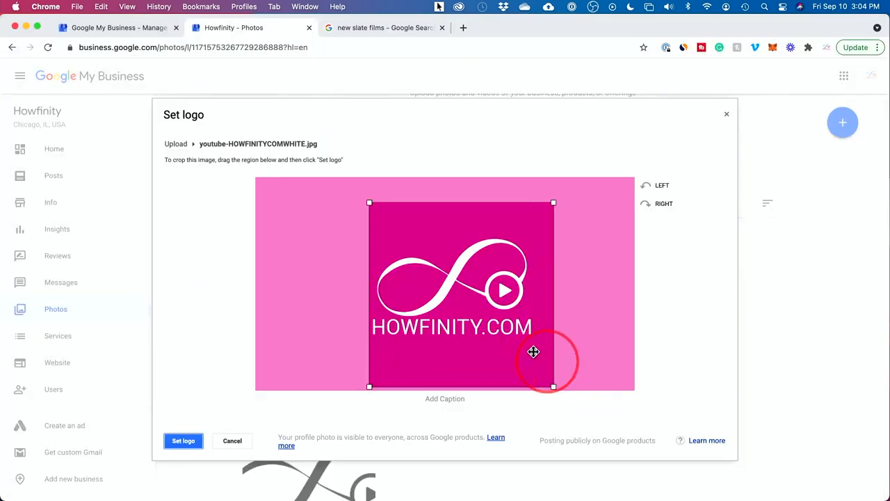
drag(534, 352, 516, 334)
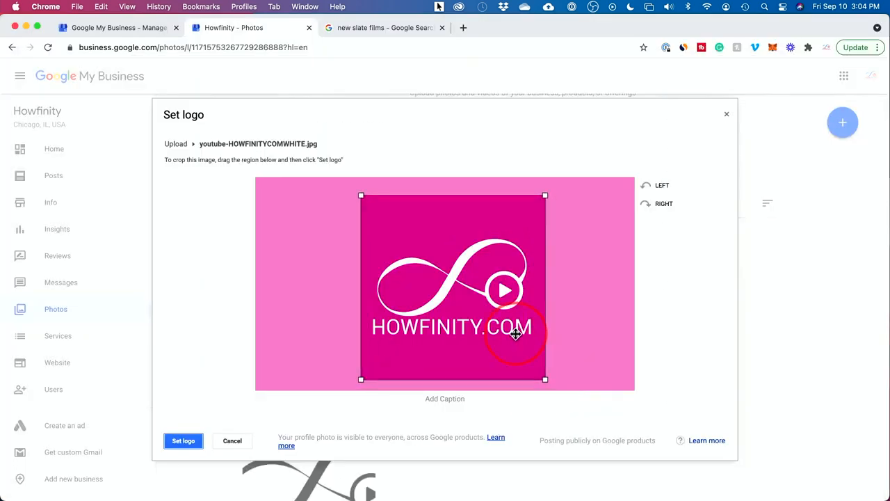
click(186, 441)
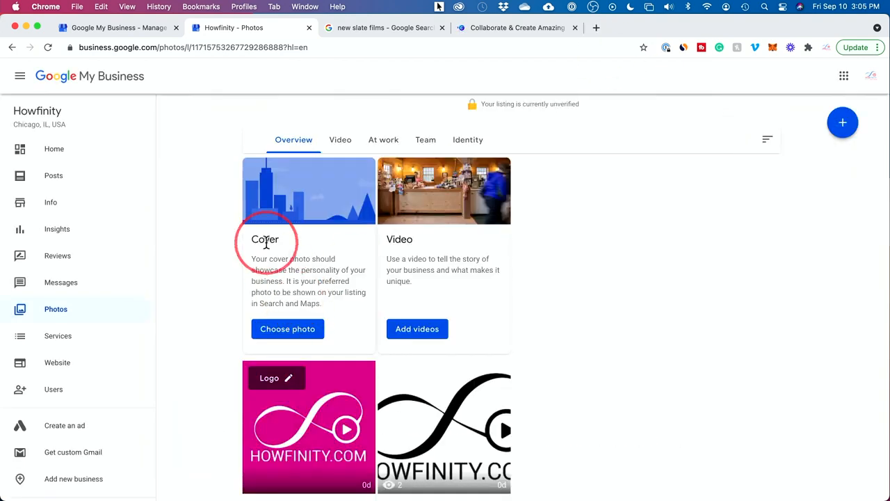
Review the logo and cover photo cards, and look over the design types on the Canva website.
scroll(334, 285, down, 2)
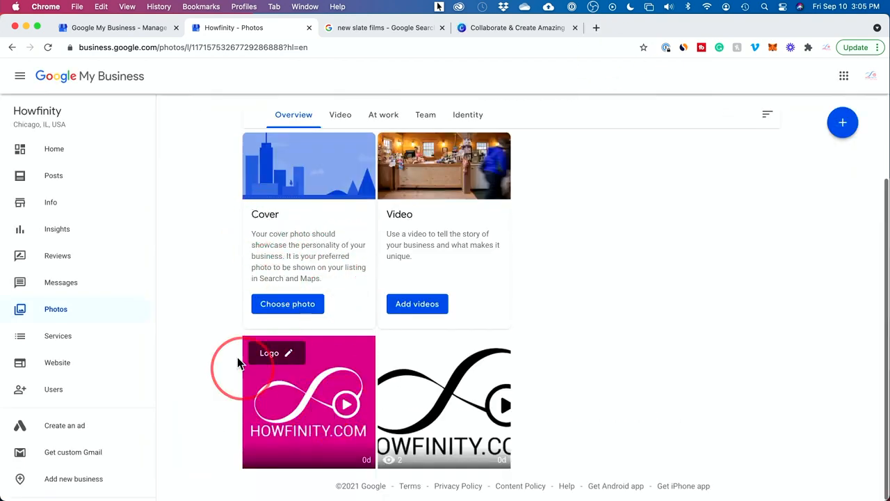
scroll(383, 209, up, 3)
click(496, 28)
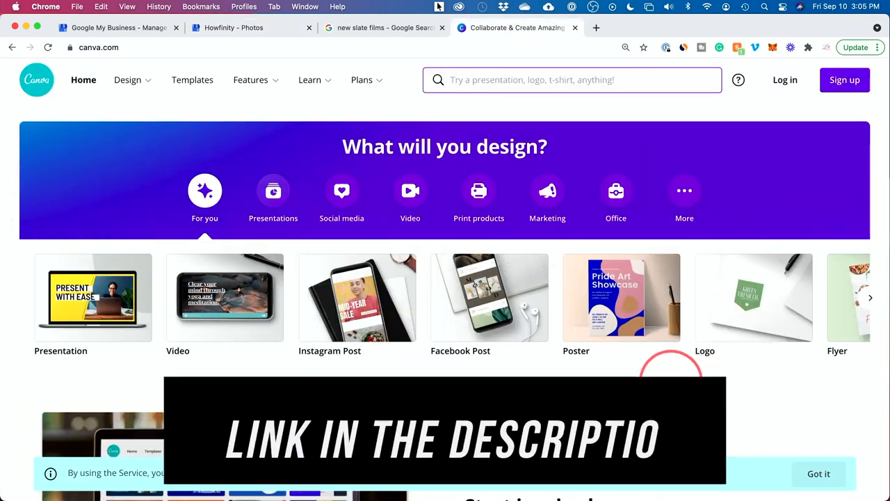
scroll(668, 362, down, 1)
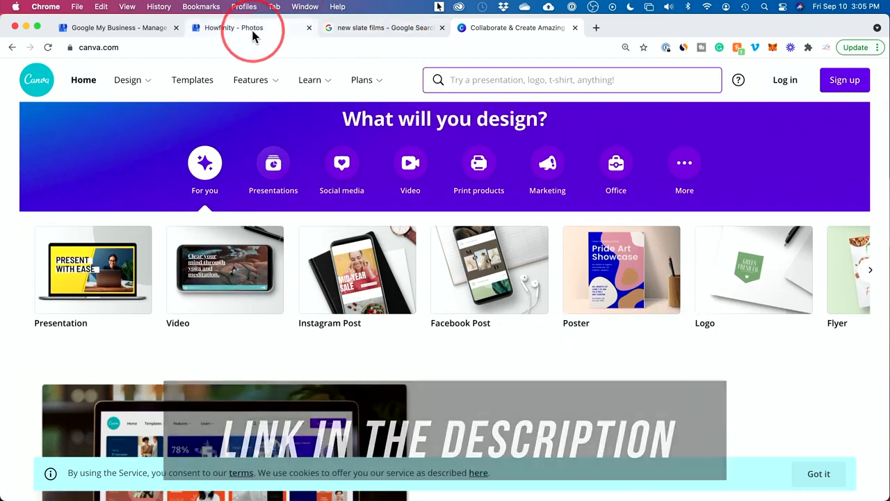
click(253, 33)
Read the guidance for adding a business video and check the New Slate Films listing in Google Search as an example.
scroll(215, 256, down, 2)
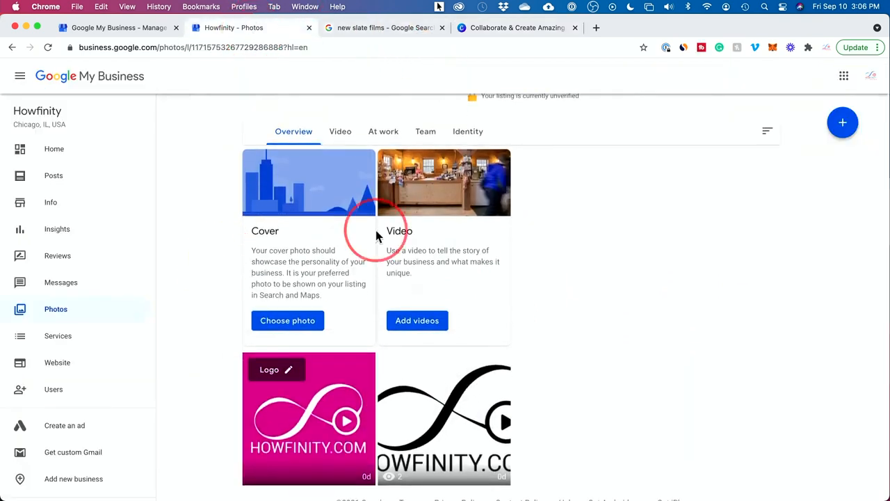
scroll(376, 236, up, 1)
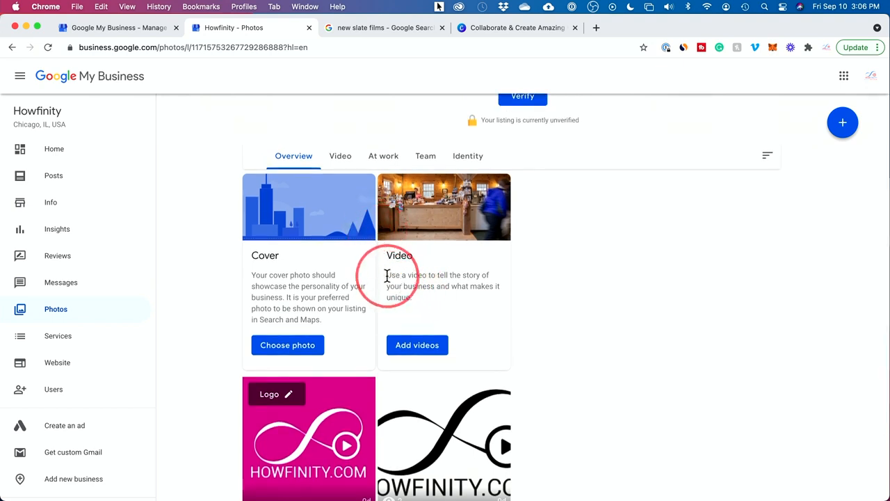
drag(385, 275, 432, 306)
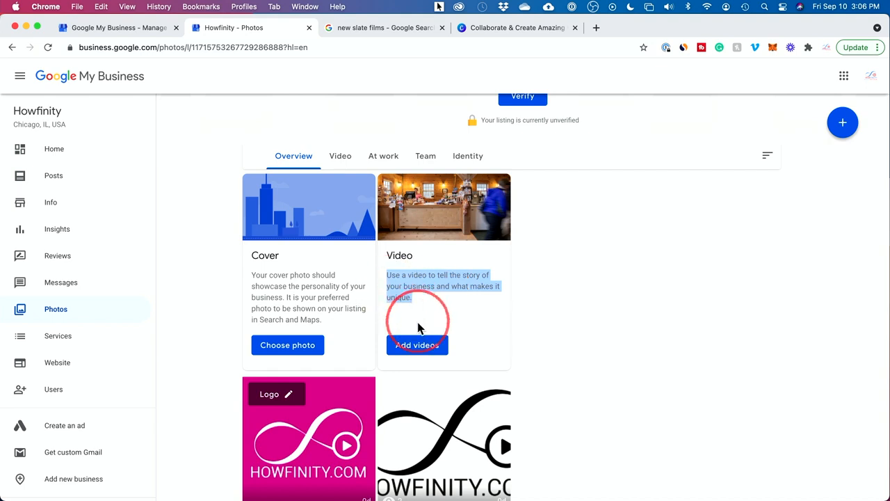
click(357, 27)
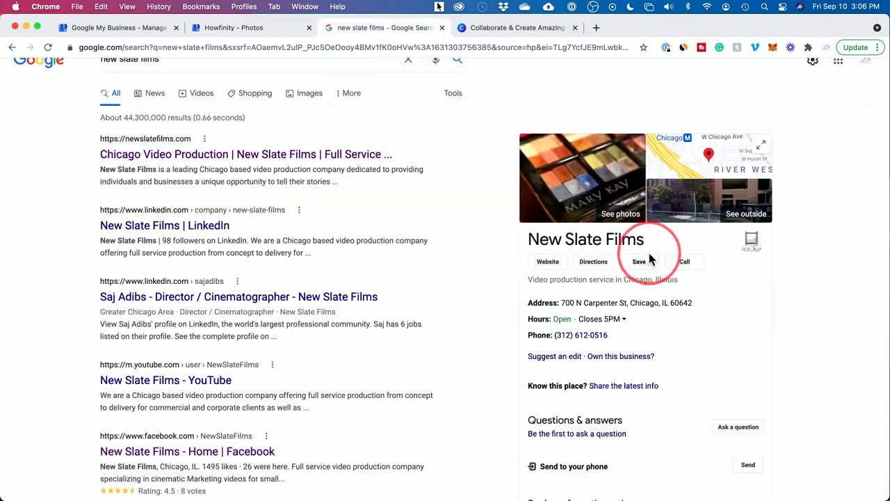
click(243, 28)
Return to the profile's home dashboard, examine the mailing address form for verification, and go back without filling it in.
click(54, 153)
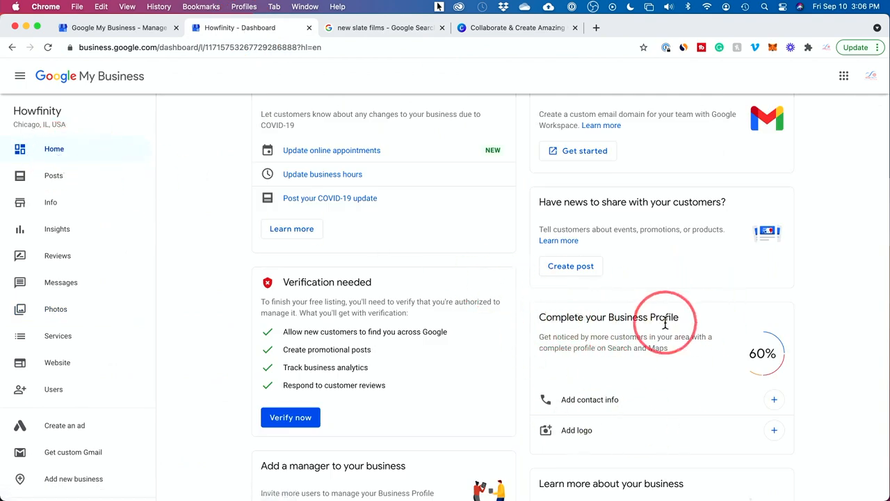
scroll(664, 324, down, 1)
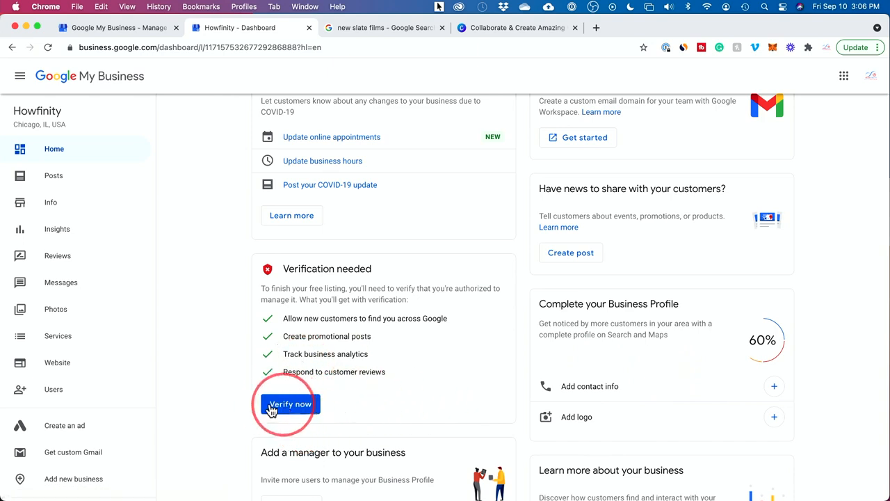
click(292, 411)
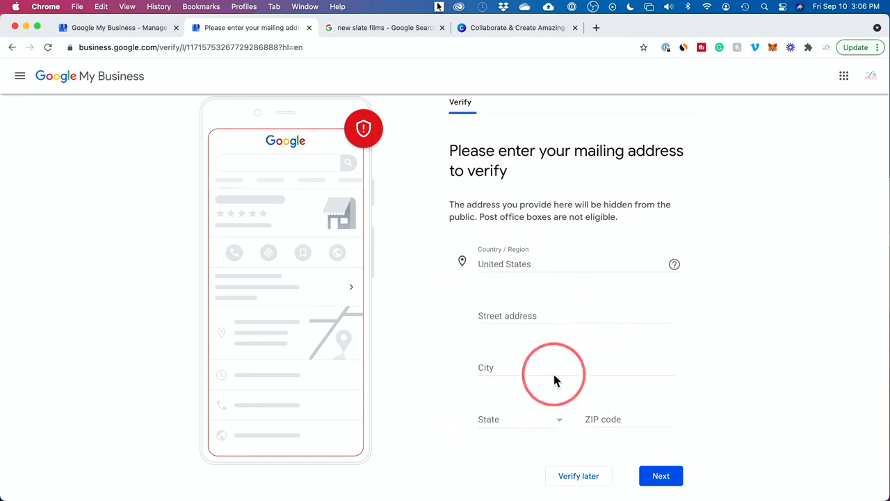
click(12, 48)
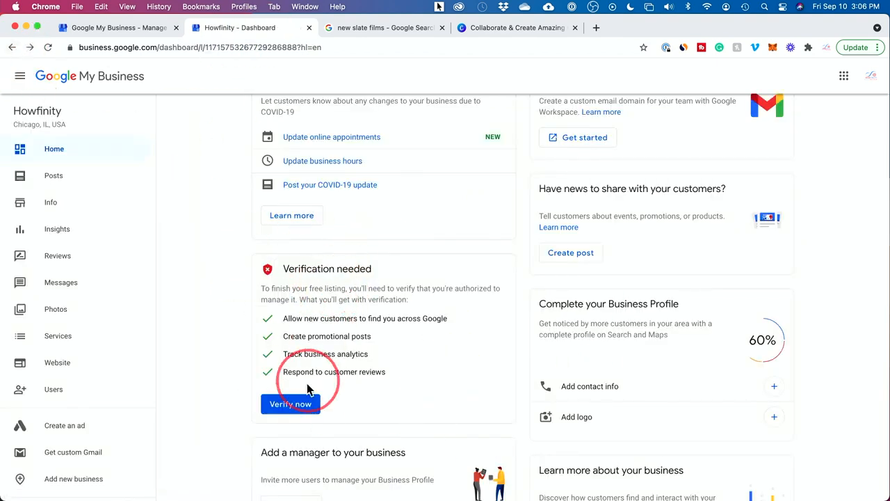